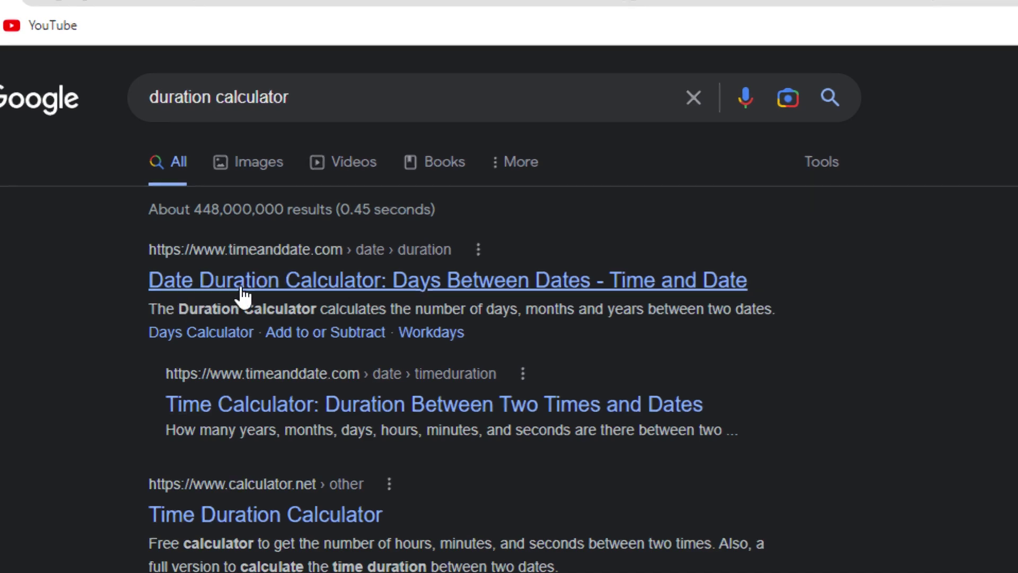
# - Open the timeanddate 'Date Duration Calculator: Days Between Dates' result from Google
pyautogui.click(176, 175)
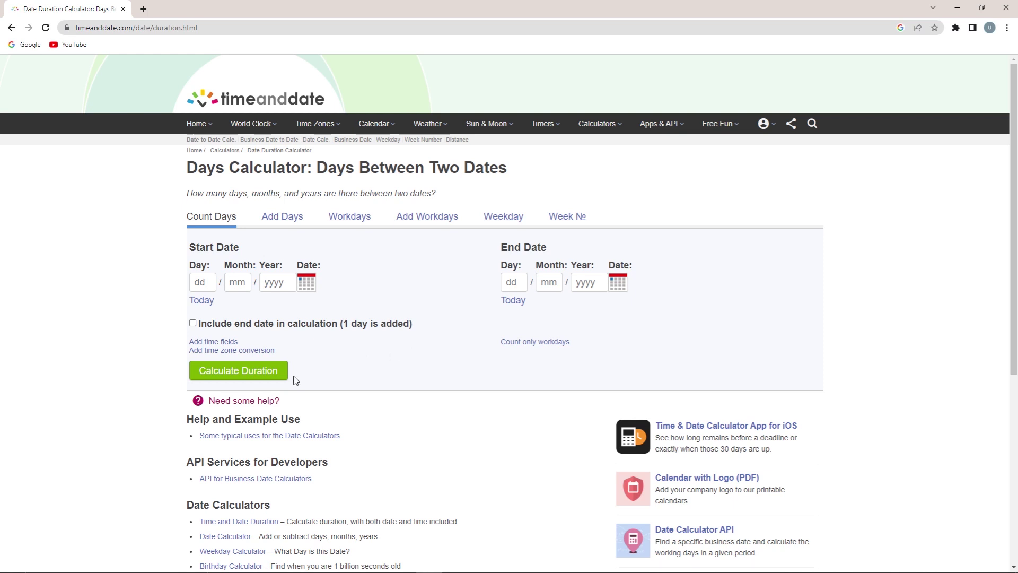
# - Enter 14 August 1947 as the start date
pyautogui.click(201, 284)
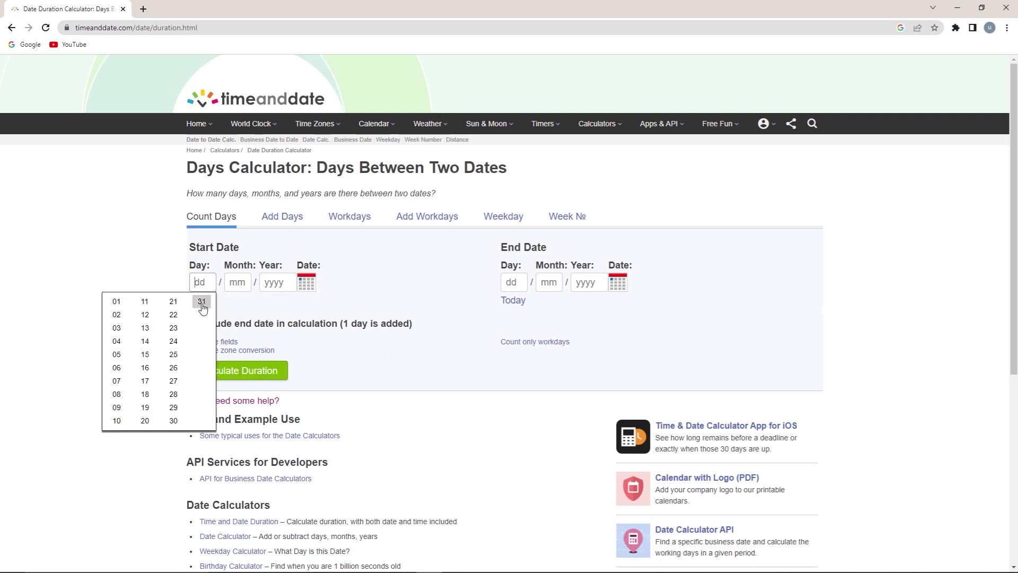
pyautogui.moveTo(224, 327)
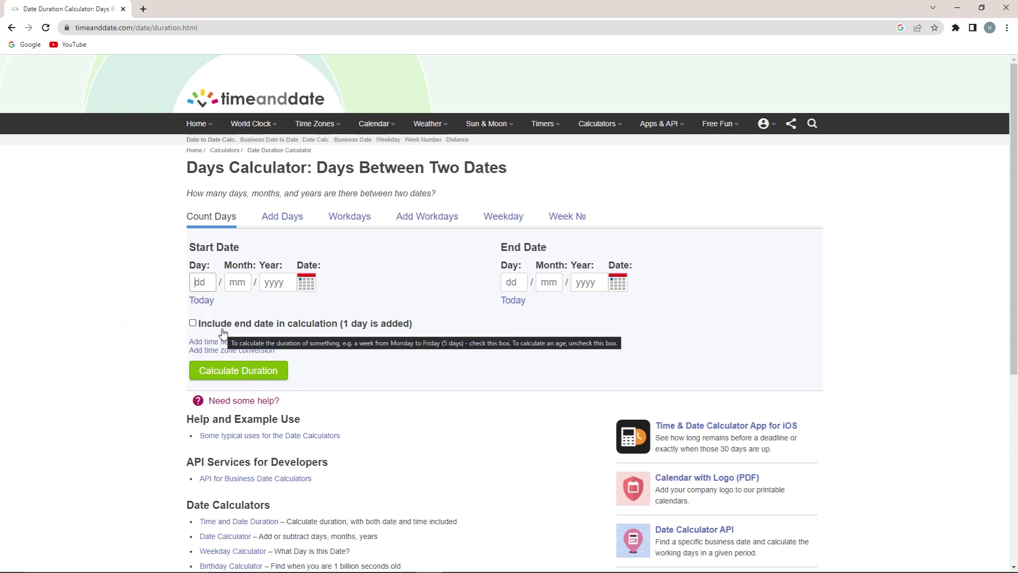
pyautogui.write('14')
pyautogui.click(252, 284)
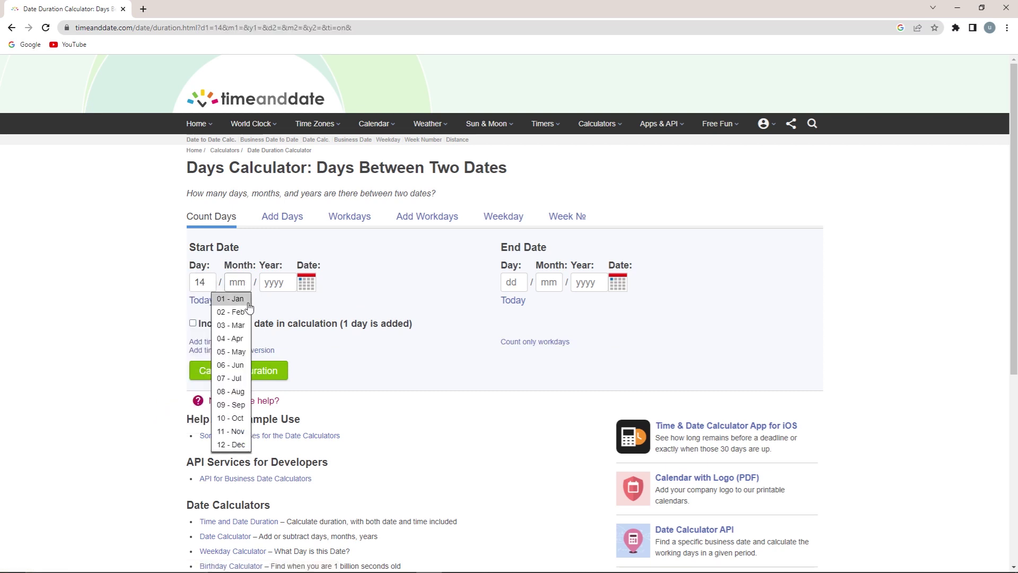
pyautogui.click(239, 391)
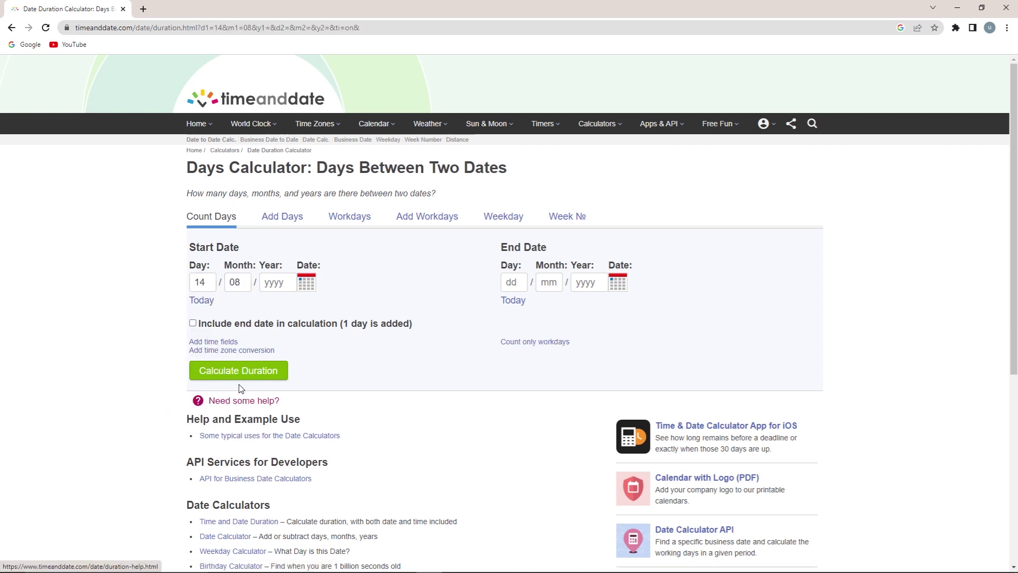
pyautogui.click(277, 283)
pyautogui.write('1')
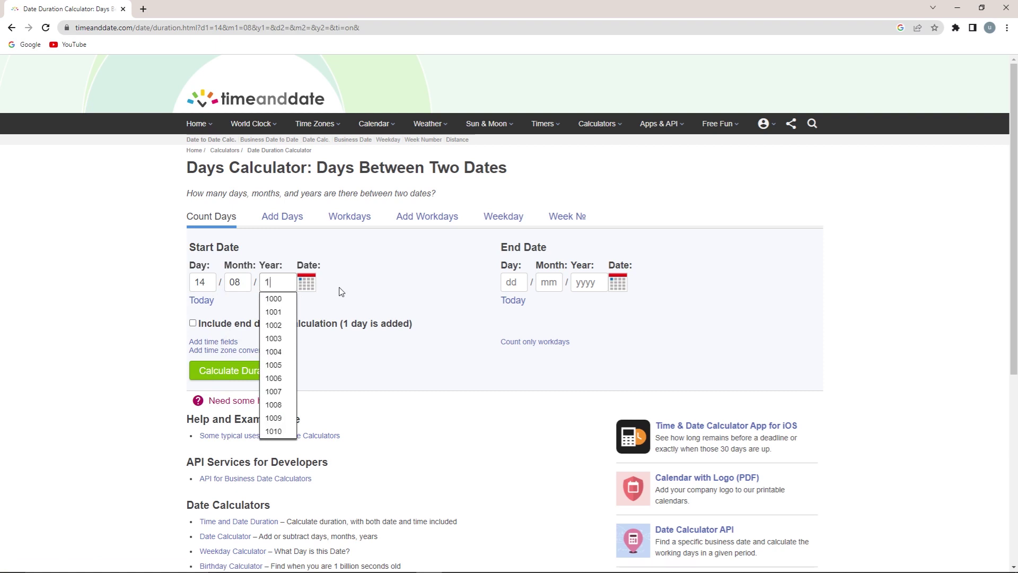
pyautogui.write('947')
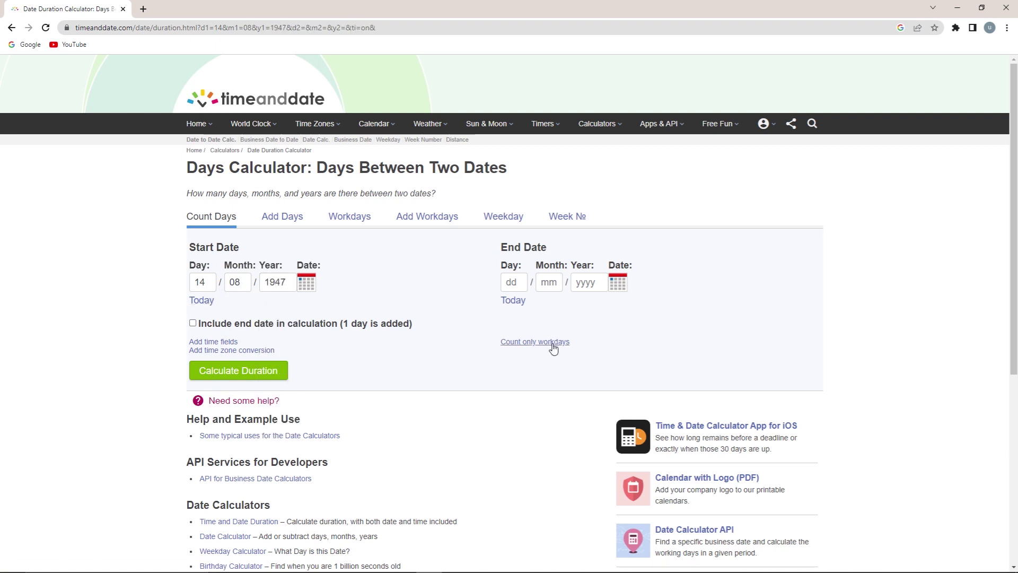
# - Enter 20/11/2022 as the end date and calculate the duration
pyautogui.click(514, 283)
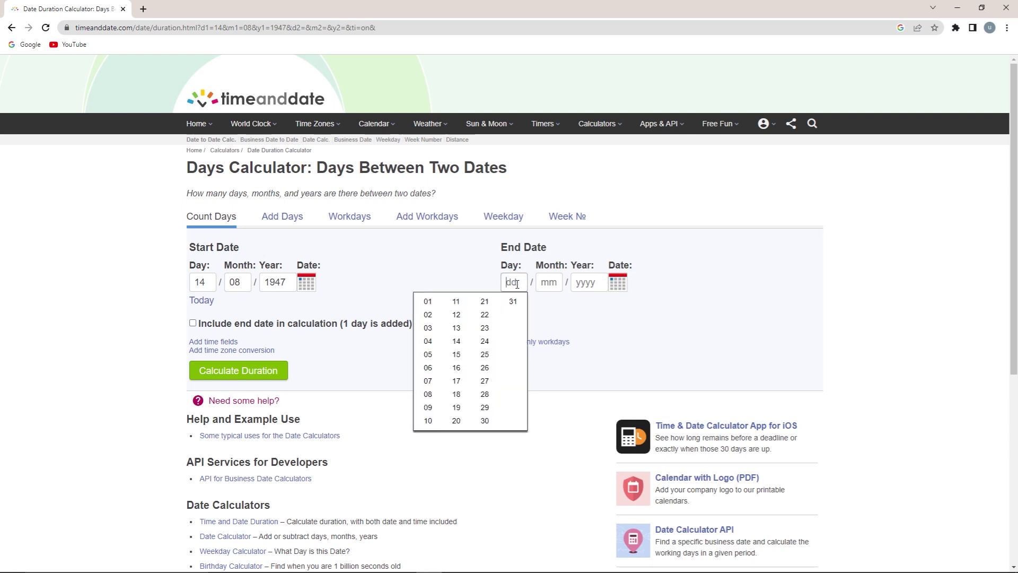
pyautogui.moveTo(566, 328)
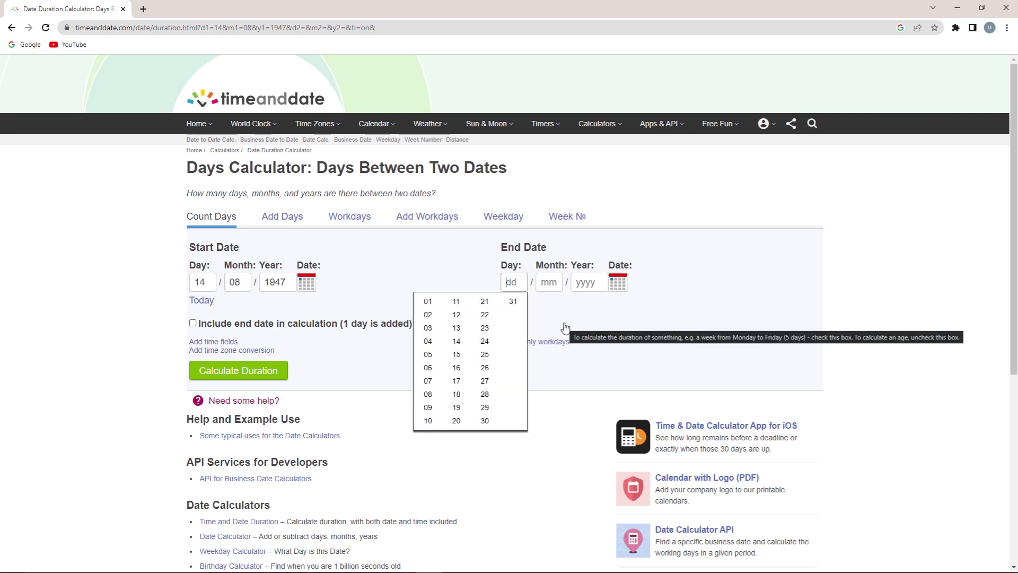
pyautogui.write('20')
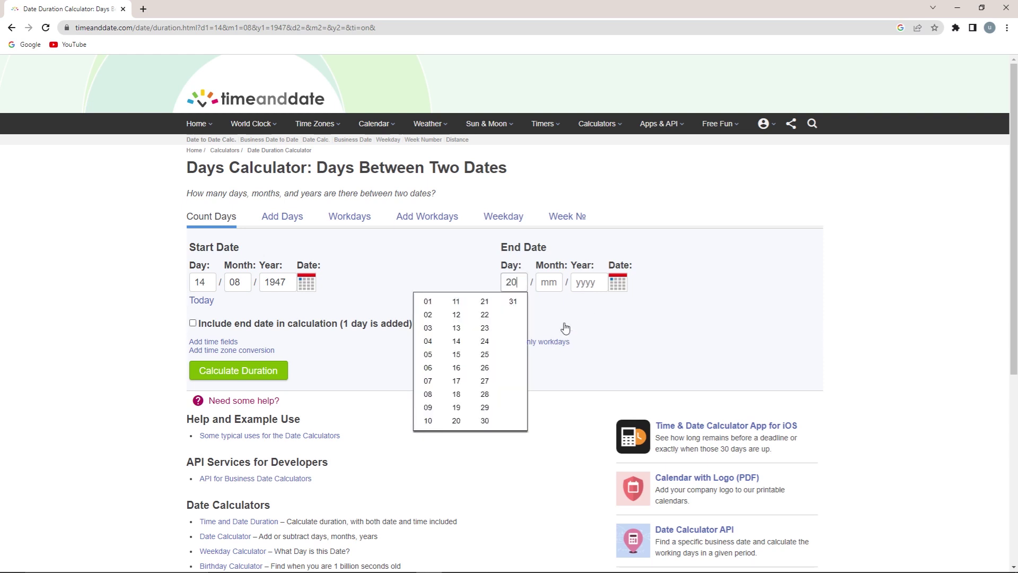
pyautogui.click(554, 289)
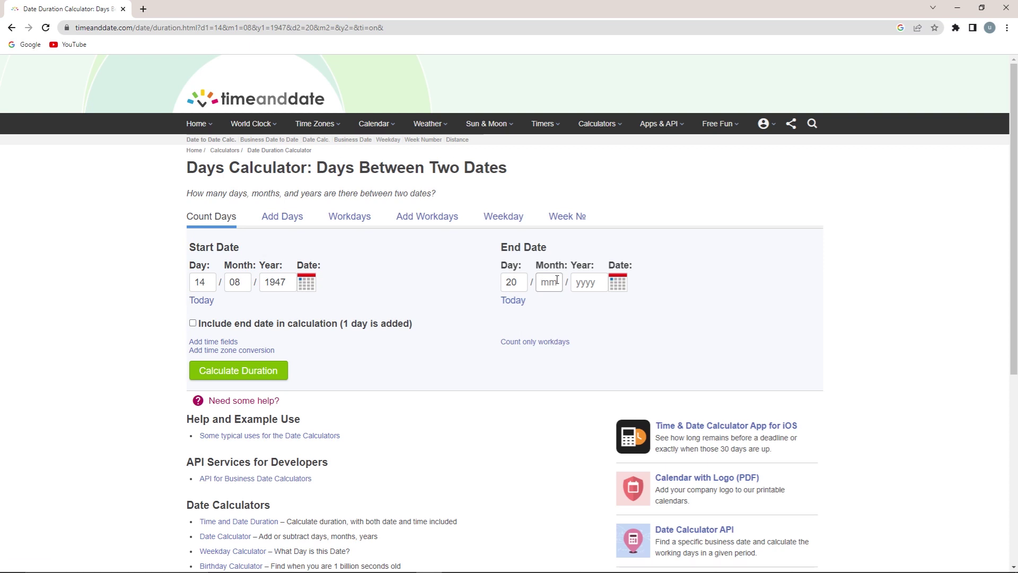
pyautogui.click(557, 281)
pyautogui.write('11')
pyautogui.click(583, 282)
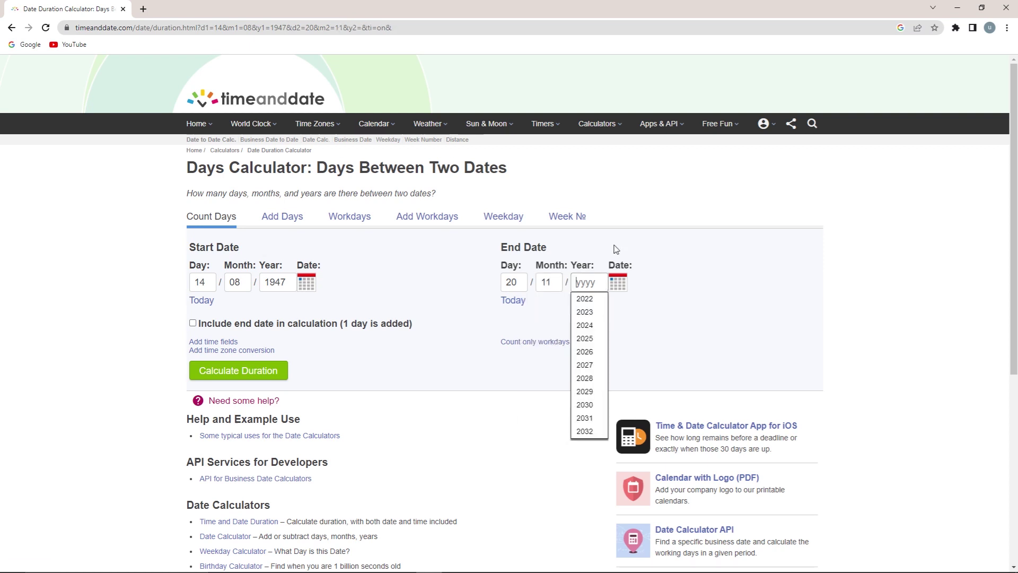
pyautogui.write('2022')
pyautogui.click(663, 310)
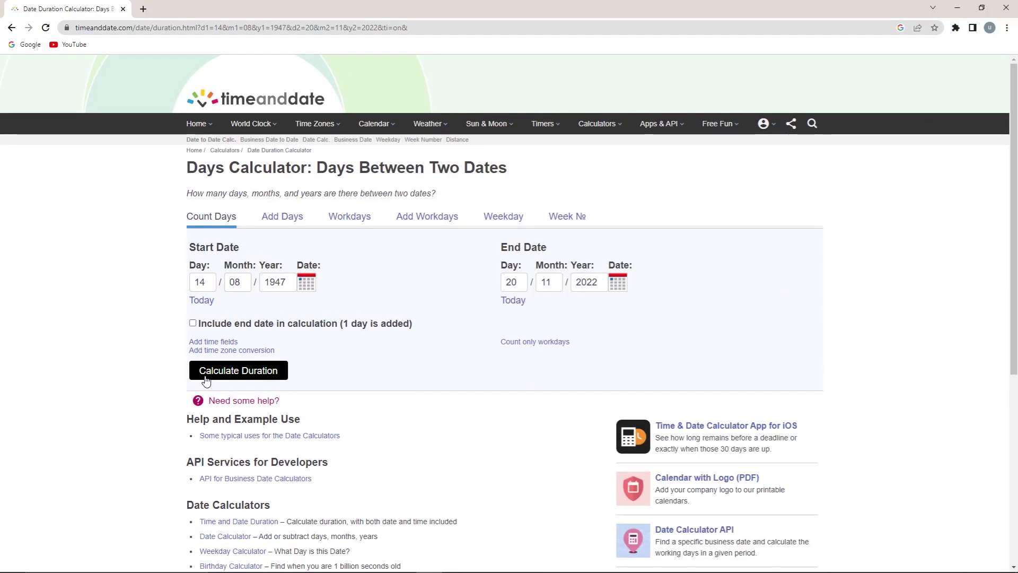
pyautogui.click(206, 379)
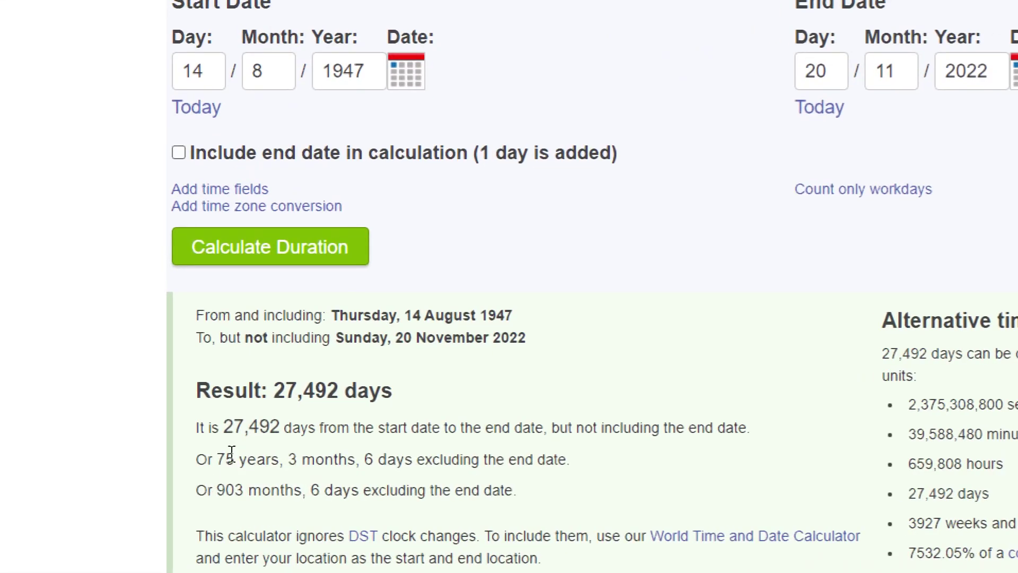
# - Highlight the 75 years, 3 months and 6 days figures in the 27,492-day result
pyautogui.doubleClick(224, 460)
pyautogui.moveTo(289, 459); pyautogui.dragTo(303, 460)
pyautogui.doubleClick(369, 459)
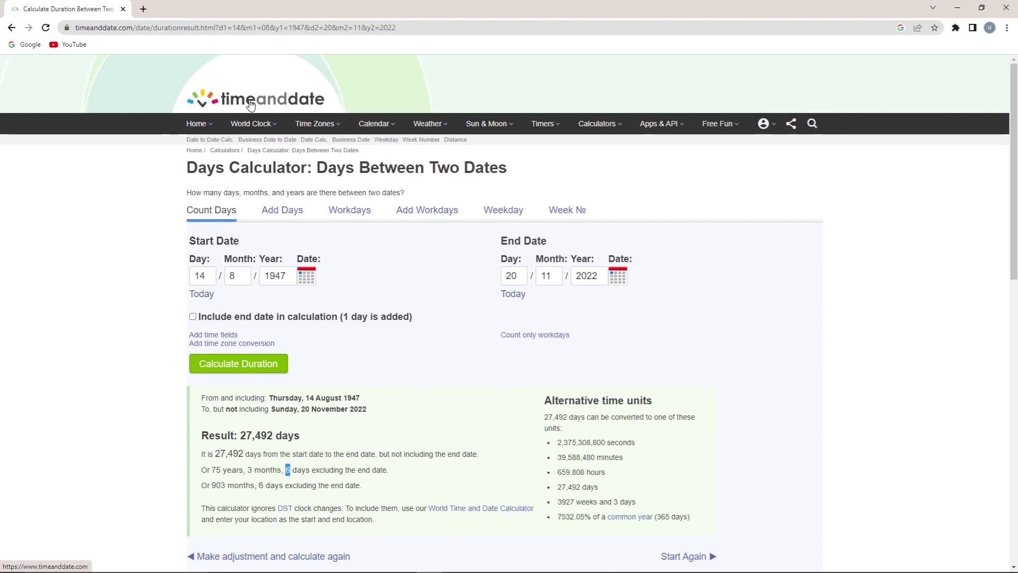
pyautogui.click(251, 104)
pyautogui.moveTo(182, 168)
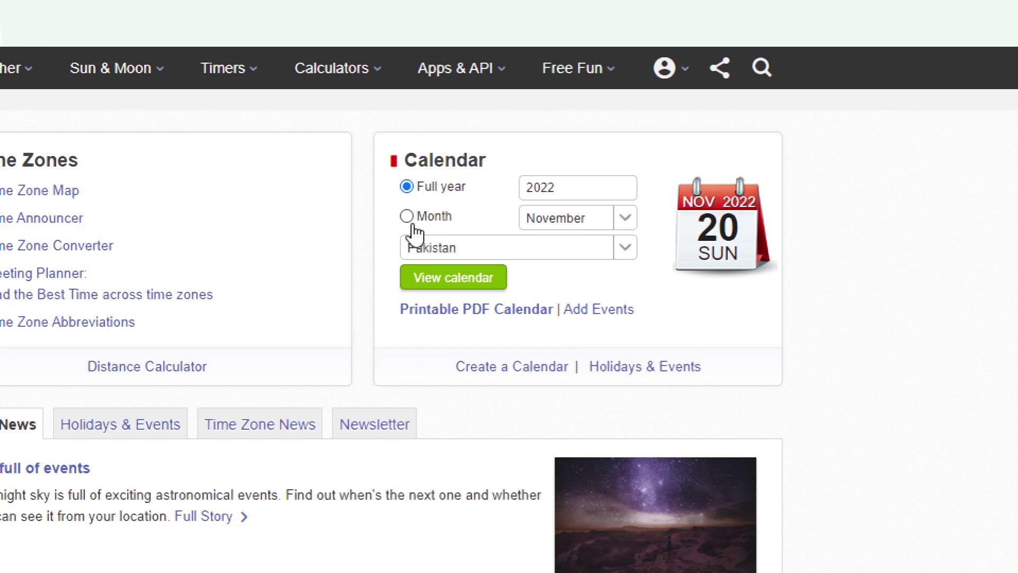
pyautogui.click(463, 281)
pyautogui.click(591, 189)
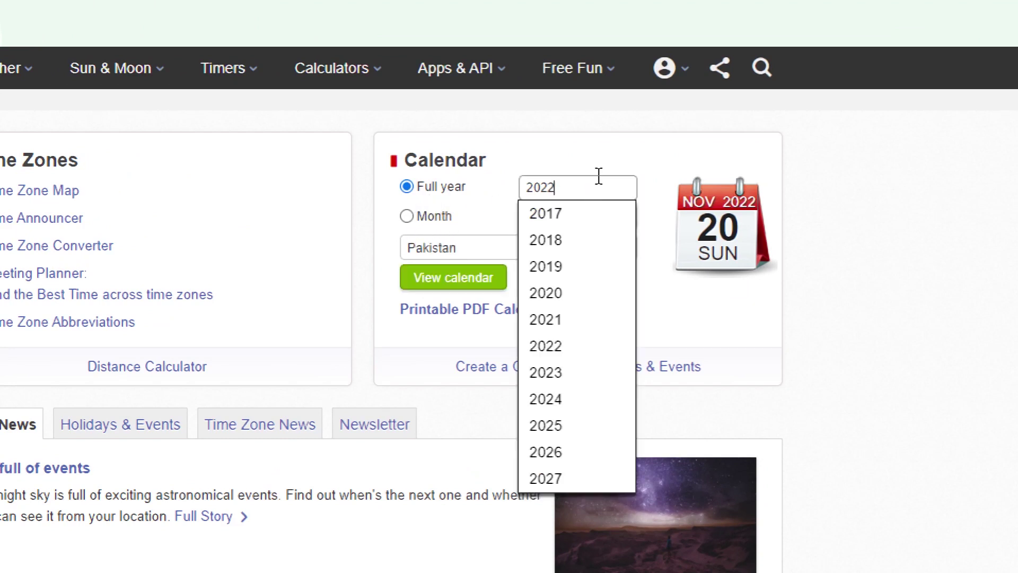
pyautogui.press('BackSpace')
pyautogui.write('3')
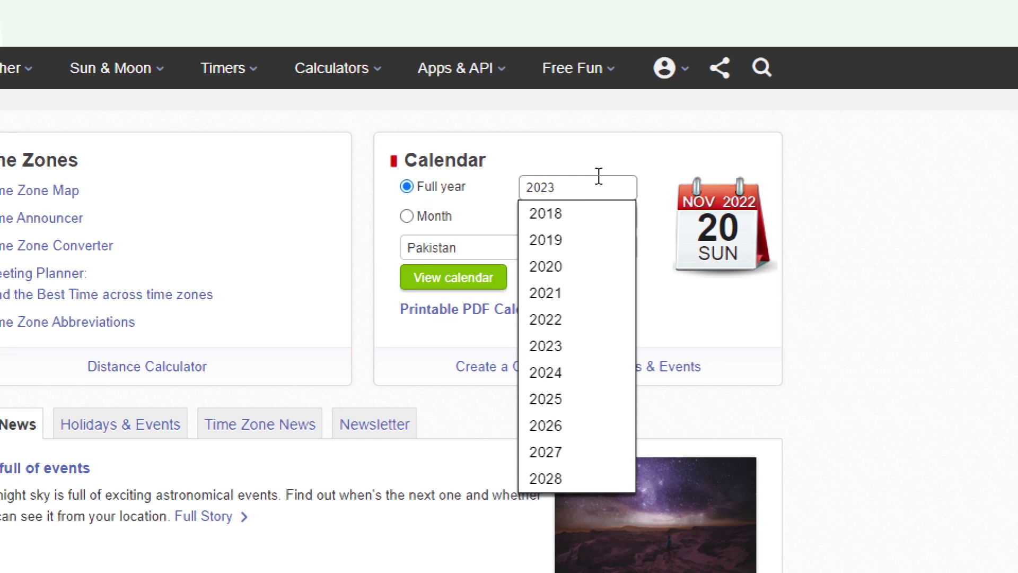
pyautogui.click(665, 342)
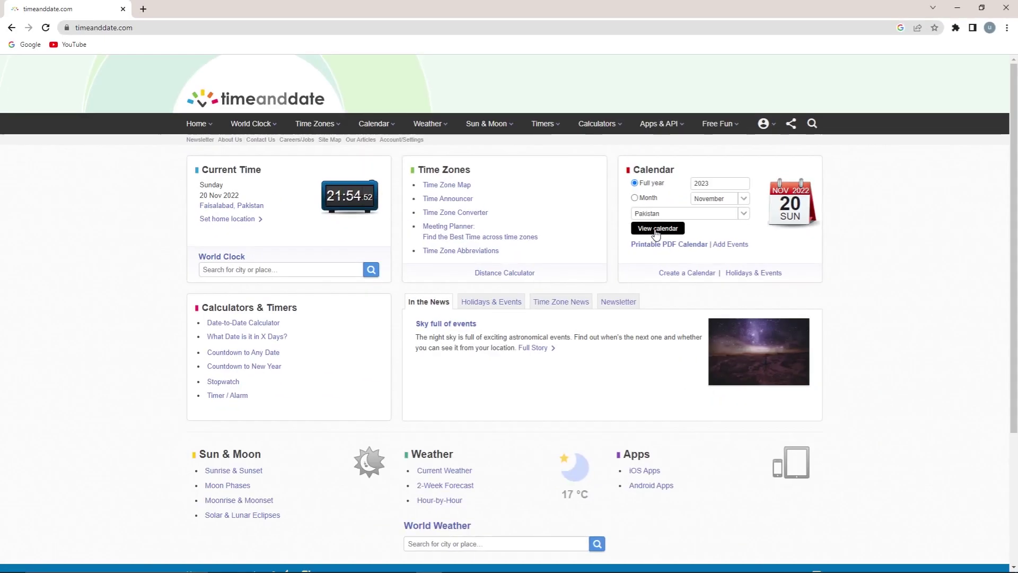
pyautogui.click(448, 281)
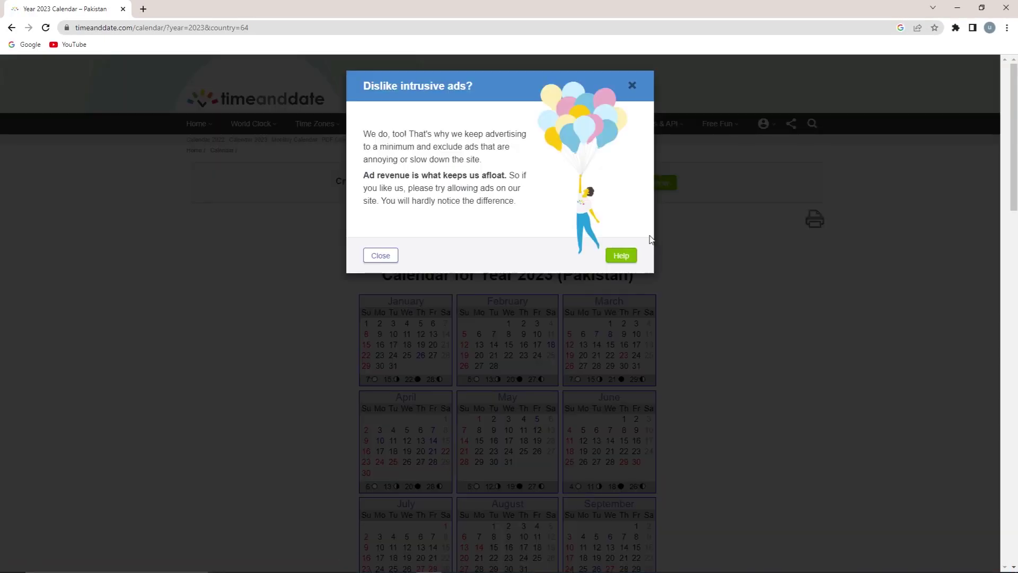
# - Dismiss the ad-blocker notice and look through the Quick Design, Formatting and More Options choices
pyautogui.click(633, 87)
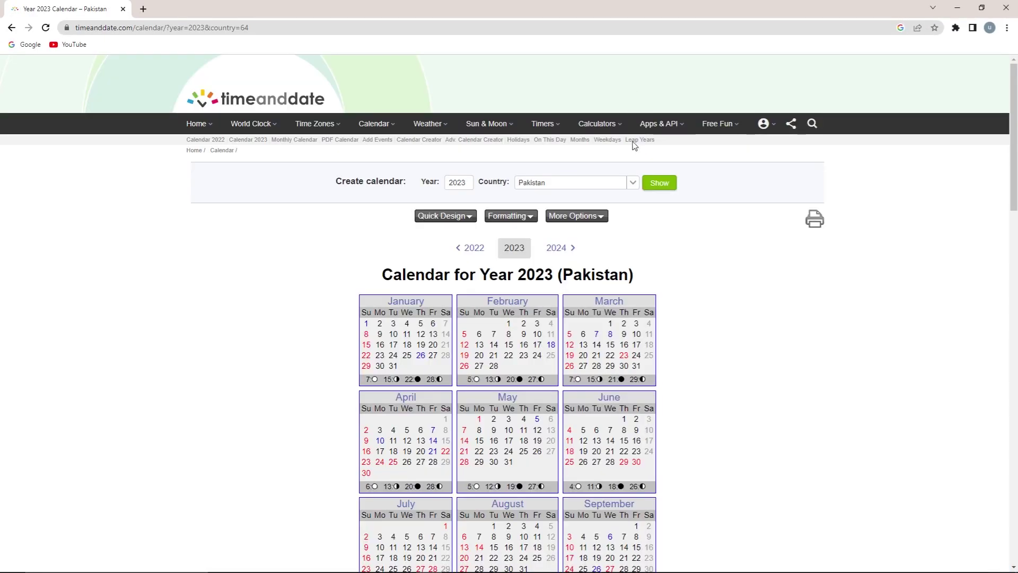
pyautogui.scroll(-2, 689, 382)
pyautogui.scroll(-2, 692, 375)
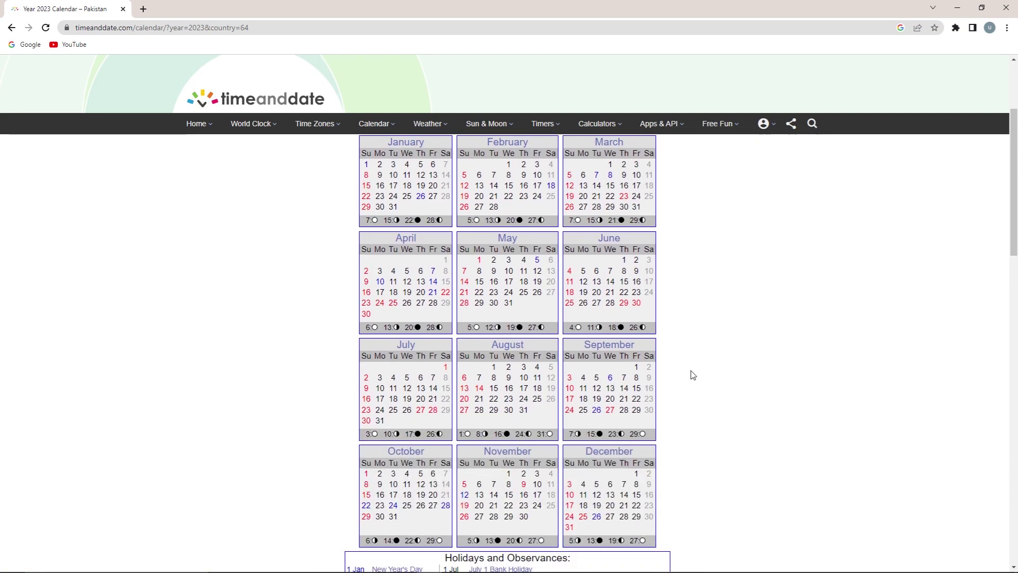
pyautogui.scroll(4, 692, 375)
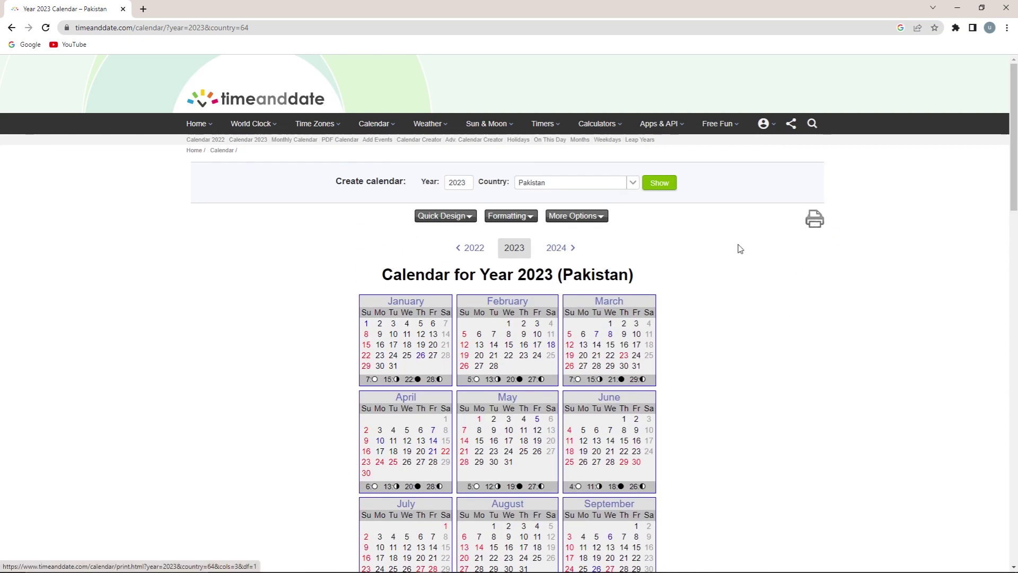
pyautogui.click(441, 224)
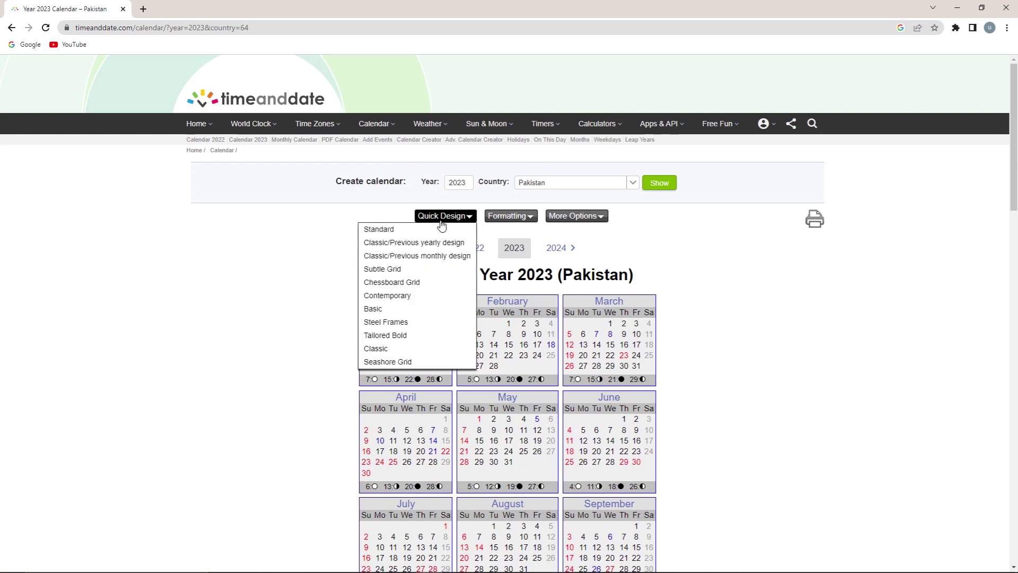
pyautogui.click(498, 218)
pyautogui.click(576, 216)
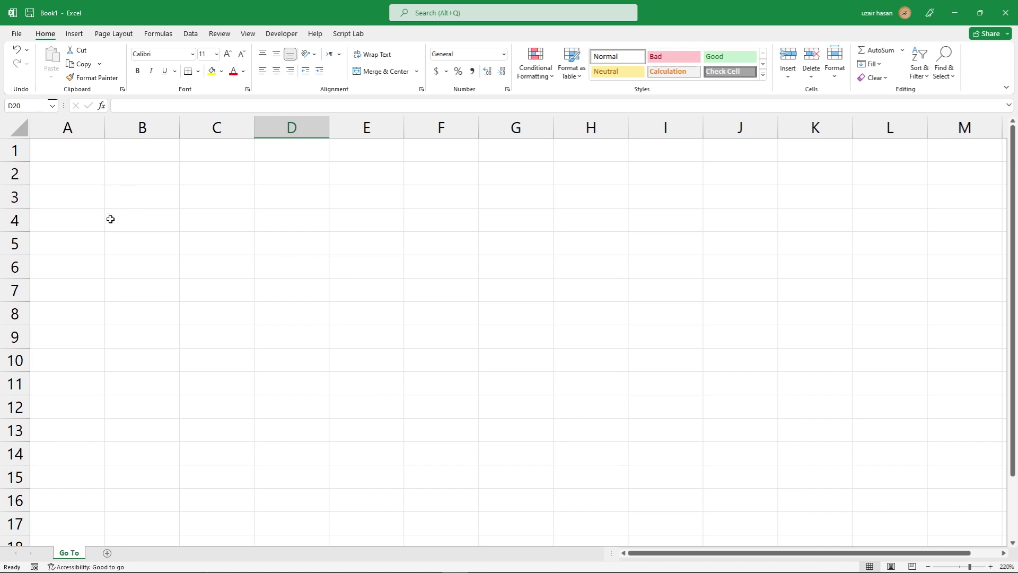
# - Fill the whole range A1:G10 with 200 at once
pyautogui.moveTo(77, 152); pyautogui.dragTo(507, 351)
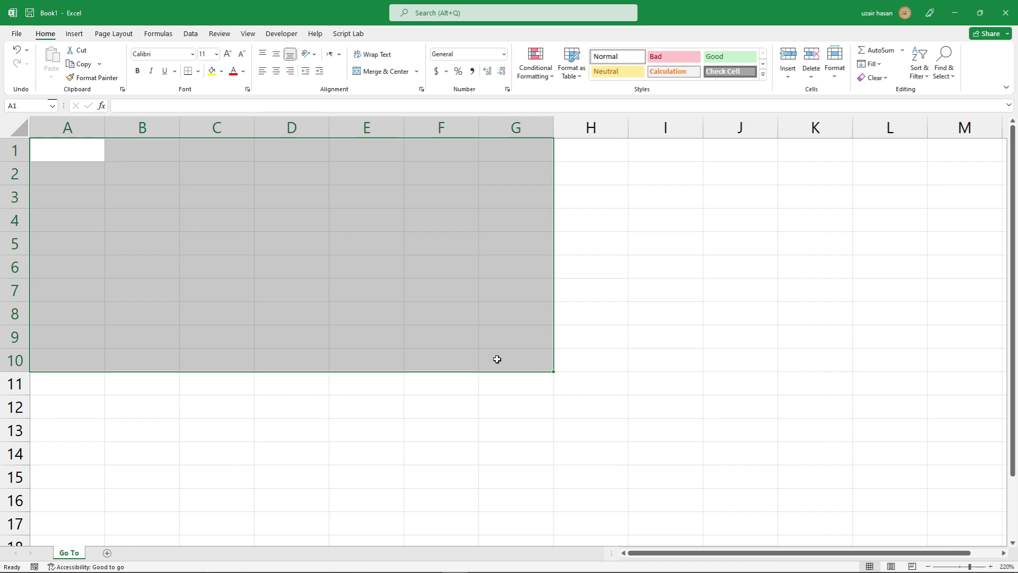
pyautogui.write('200')
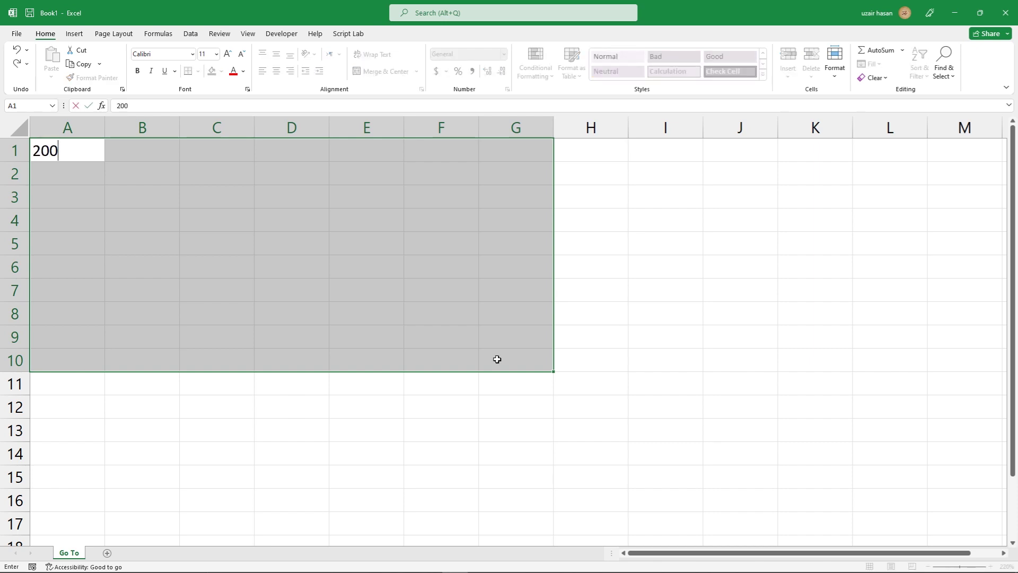
pyautogui.hotkey('ctrl', 'Return')
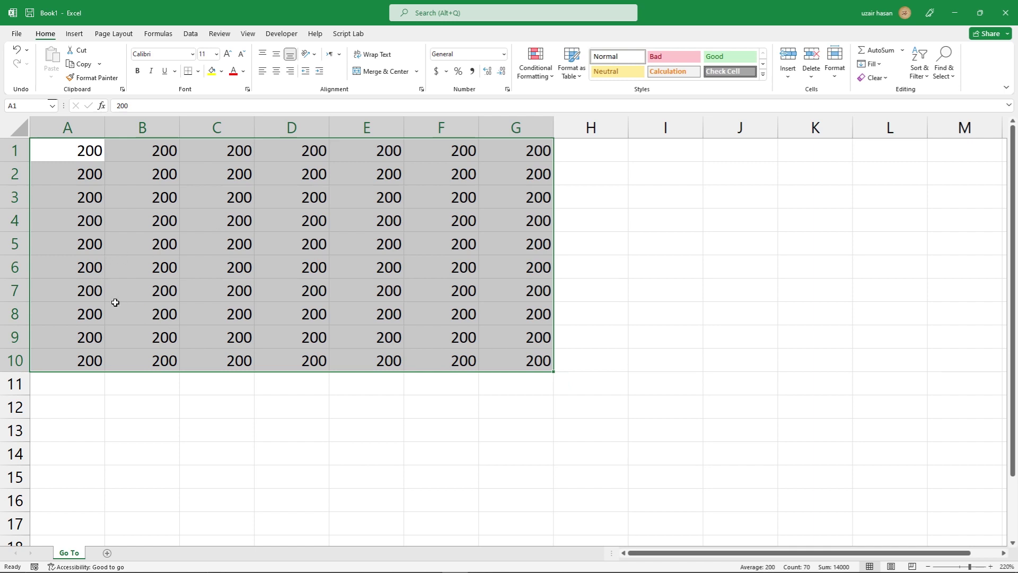
# - Clear the blocks A5:A6, C5:D6 and D8:E9
pyautogui.click(84, 273)
pyautogui.moveTo(91, 246); pyautogui.dragTo(91, 272)
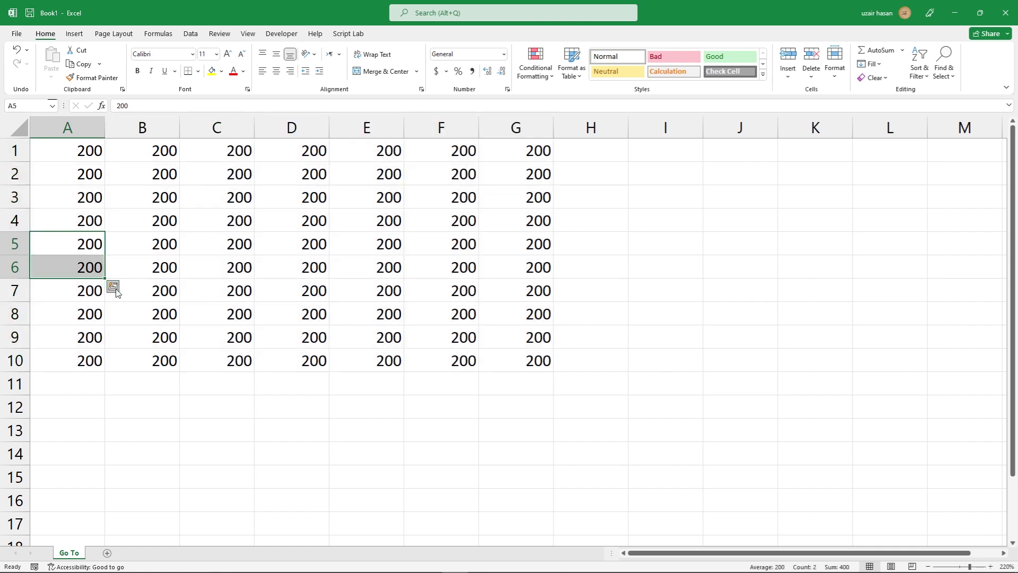
pyautogui.press('Delete')
pyautogui.moveTo(237, 261); pyautogui.dragTo(312, 271)
pyautogui.press('Delete')
pyautogui.moveTo(273, 313); pyautogui.dragTo(351, 345)
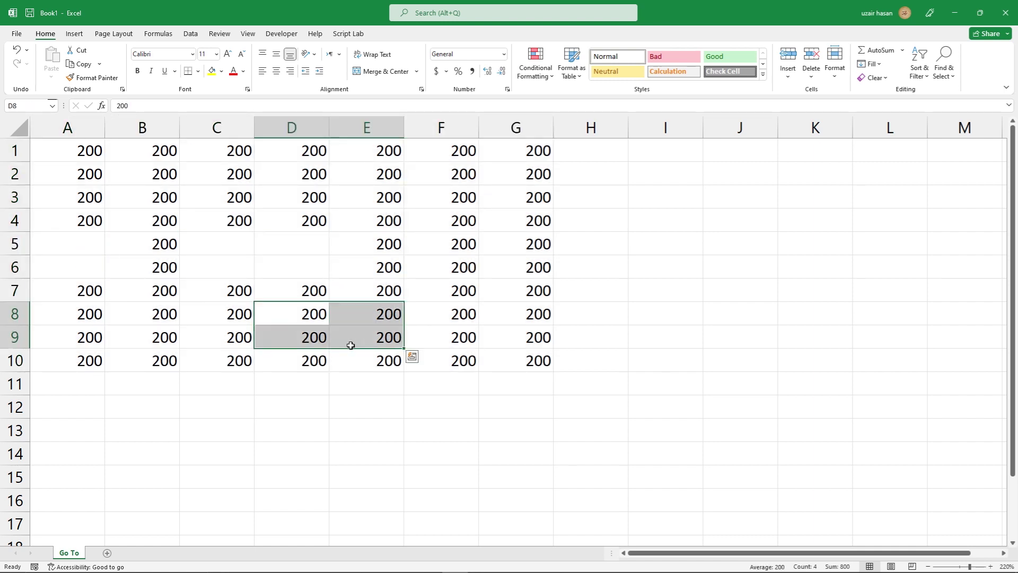
pyautogui.press('Delete')
# - Clear the blocks F3:G5, D2:E3 and B2:B3, then reselect A1:G10
pyautogui.moveTo(474, 193); pyautogui.dragTo(482, 241)
pyautogui.press('Delete')
pyautogui.moveTo(314, 169); pyautogui.dragTo(340, 187)
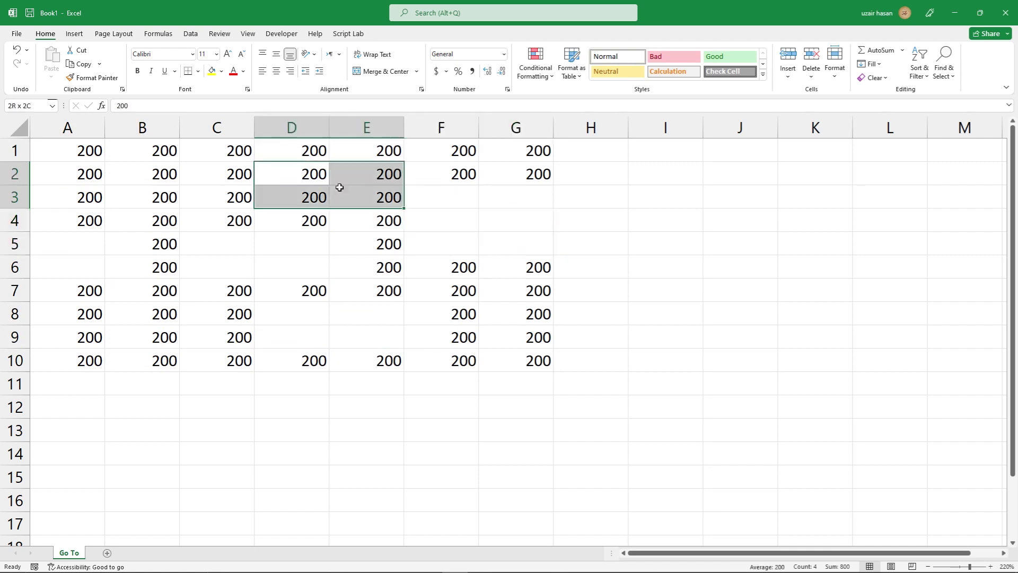
pyautogui.press('Delete')
pyautogui.moveTo(148, 169); pyautogui.dragTo(180, 197)
pyautogui.press('Delete')
pyautogui.click(305, 333)
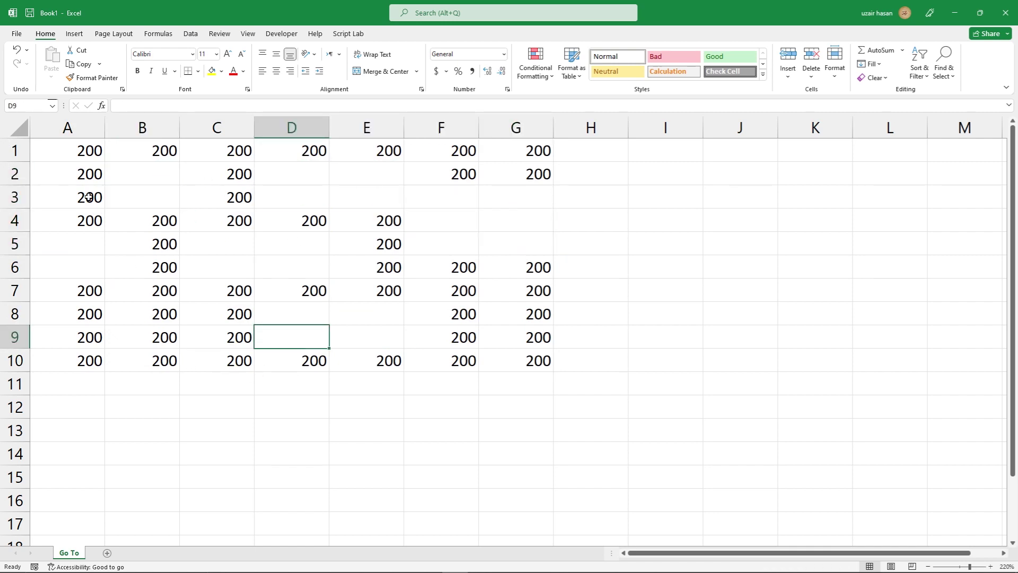
pyautogui.moveTo(86, 153); pyautogui.dragTo(489, 357)
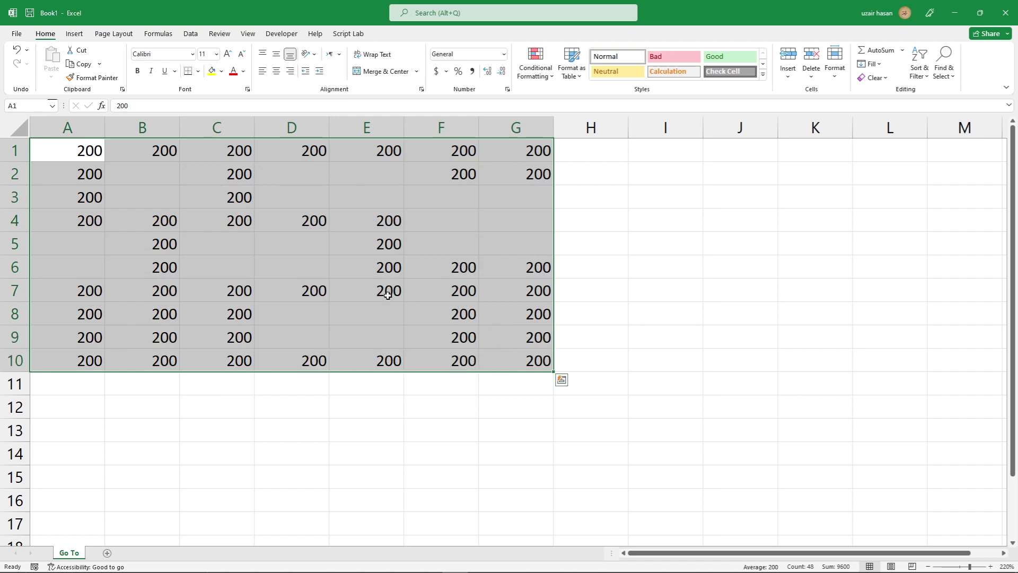
# - Select A1:G10 and open Go To Special through Ctrl+G
pyautogui.click(76, 150)
pyautogui.moveTo(77, 150); pyautogui.dragTo(525, 351)
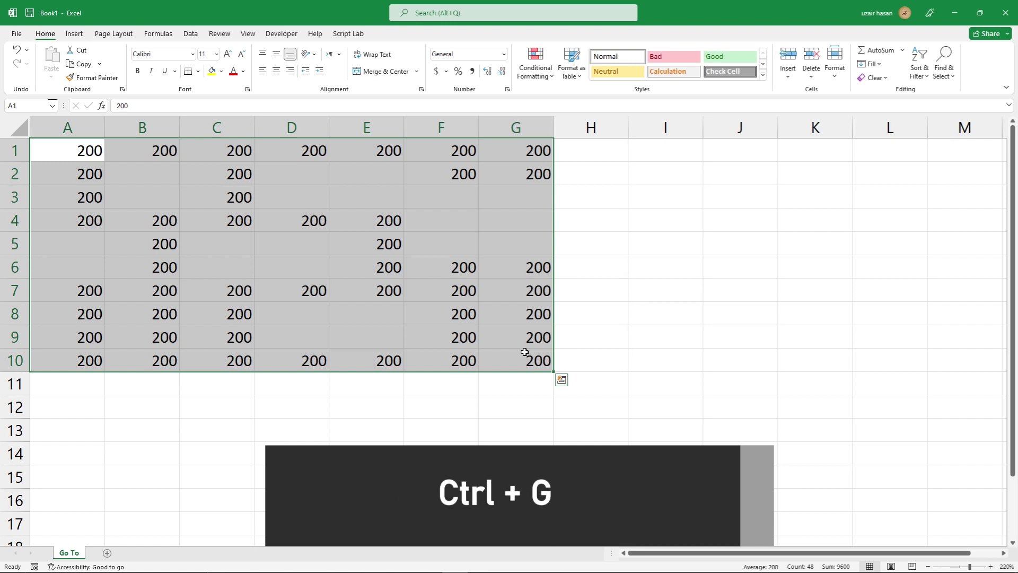
pyautogui.hotkey('ctrl', 'g')
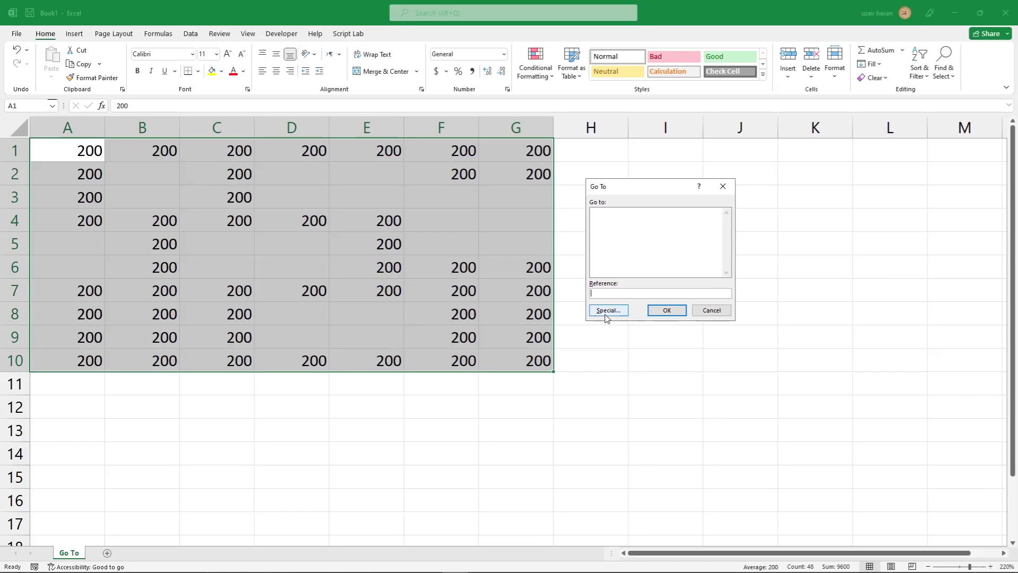
pyautogui.click(607, 311)
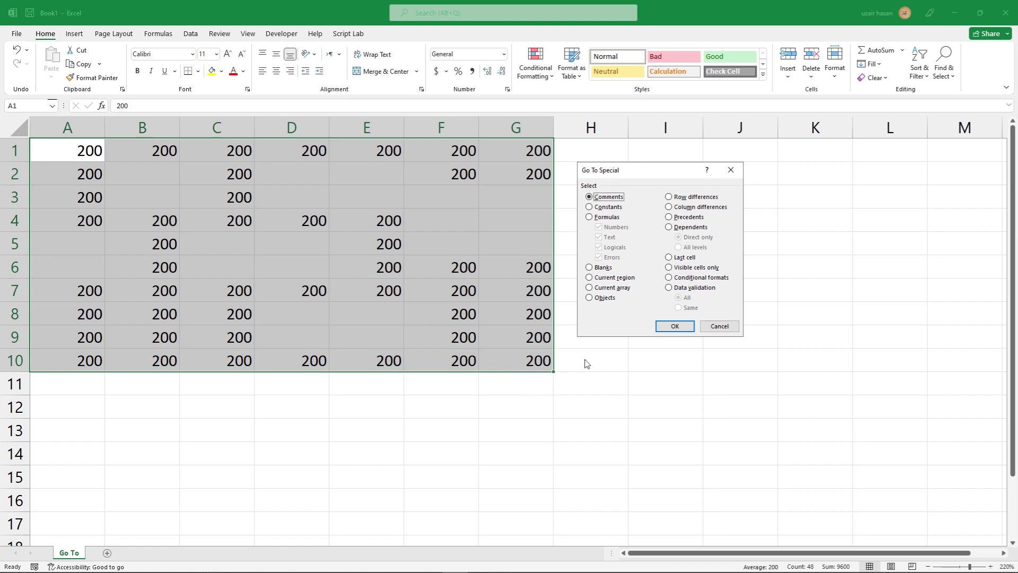
# - Apply the Blanks option so only empty cells in A1:G10 are selected
pyautogui.click(597, 268)
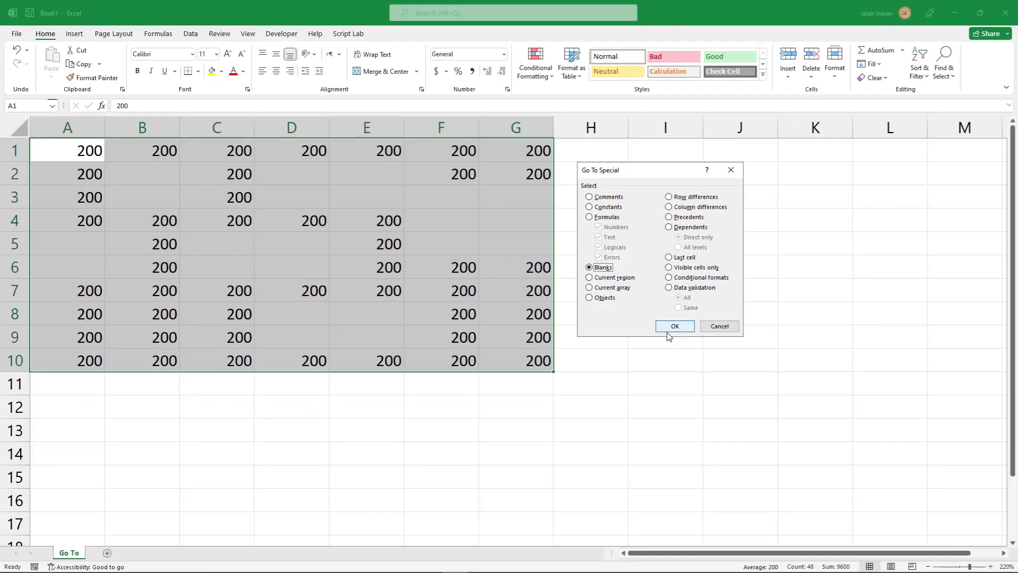
pyautogui.click(671, 325)
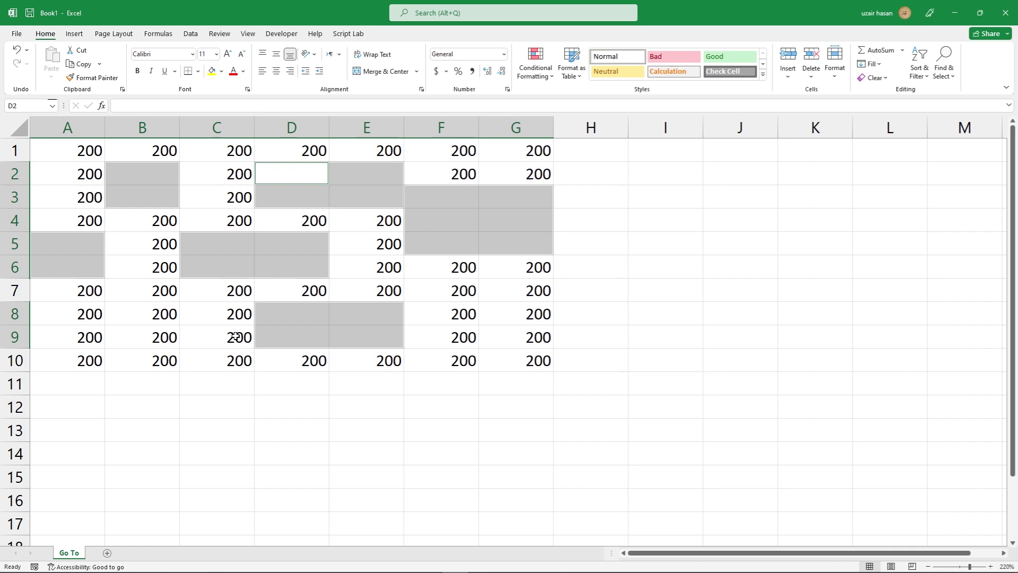
# - Enter 200 into every selected blank cell at once, then deselect to check A1:G10
pyautogui.write('200')
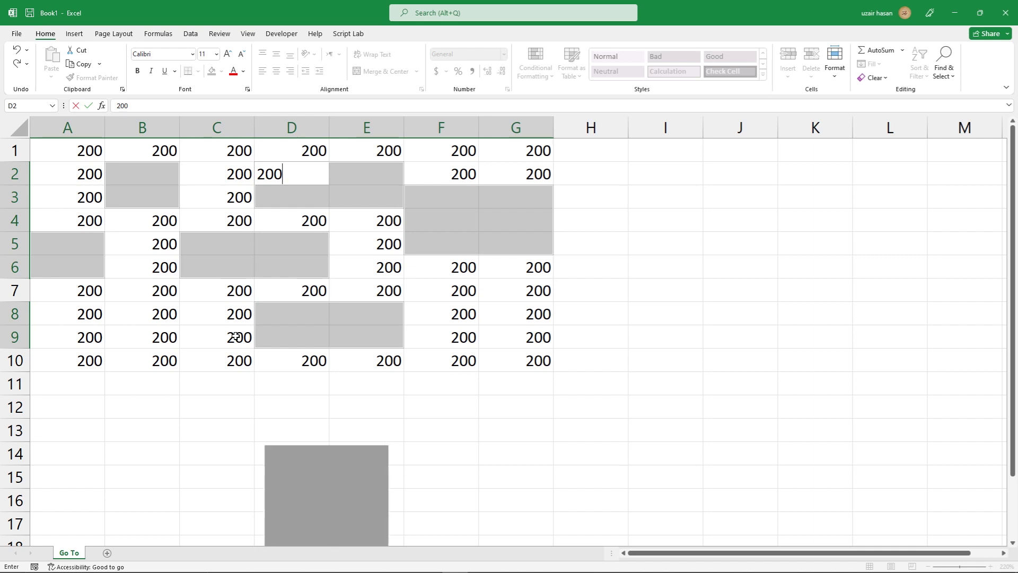
pyautogui.hotkey('ctrl', 'Return')
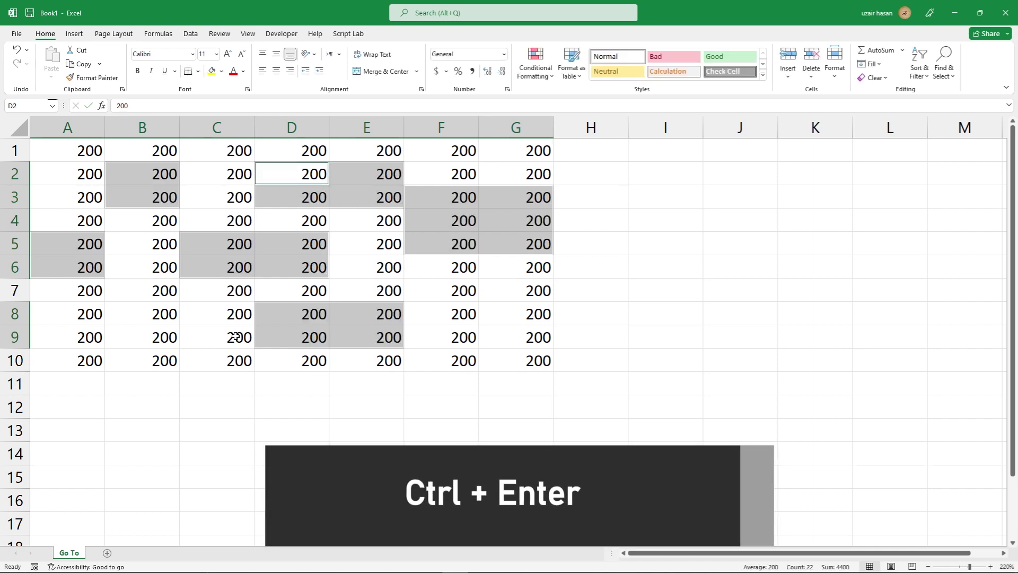
pyautogui.click(490, 428)
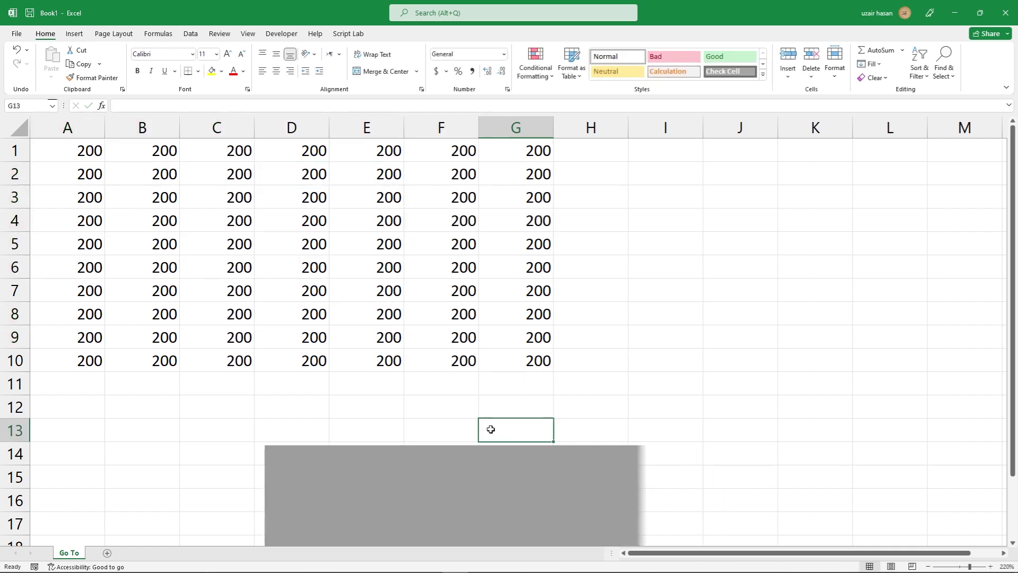